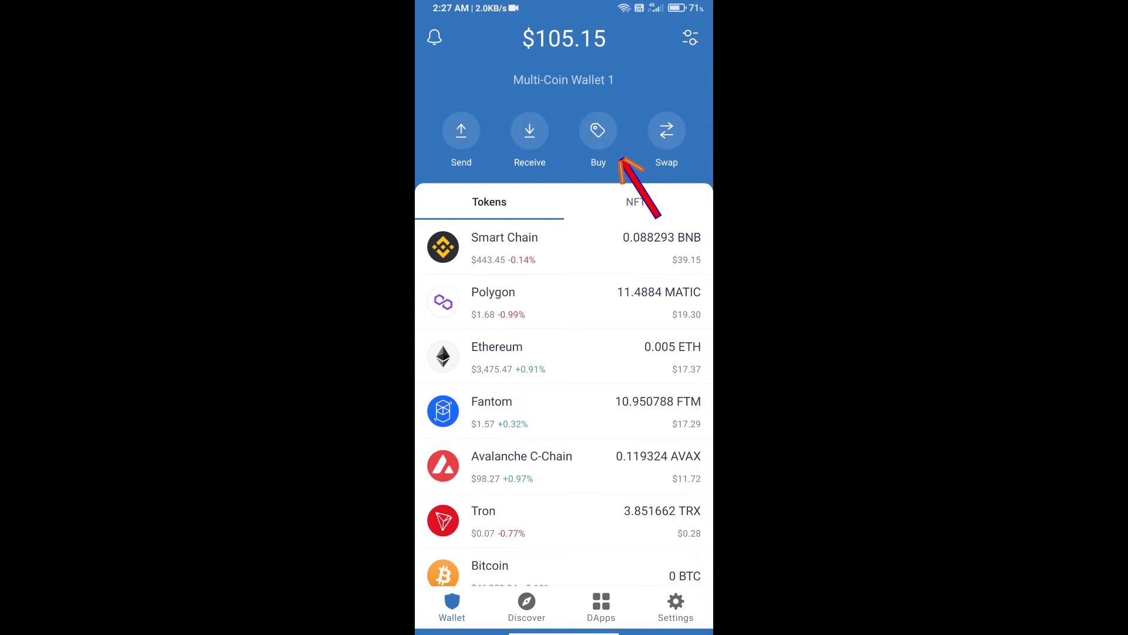
# Step: Choose Fantom as the token to buy and clear the purchase amount digits
pyautogui.click(598, 133)
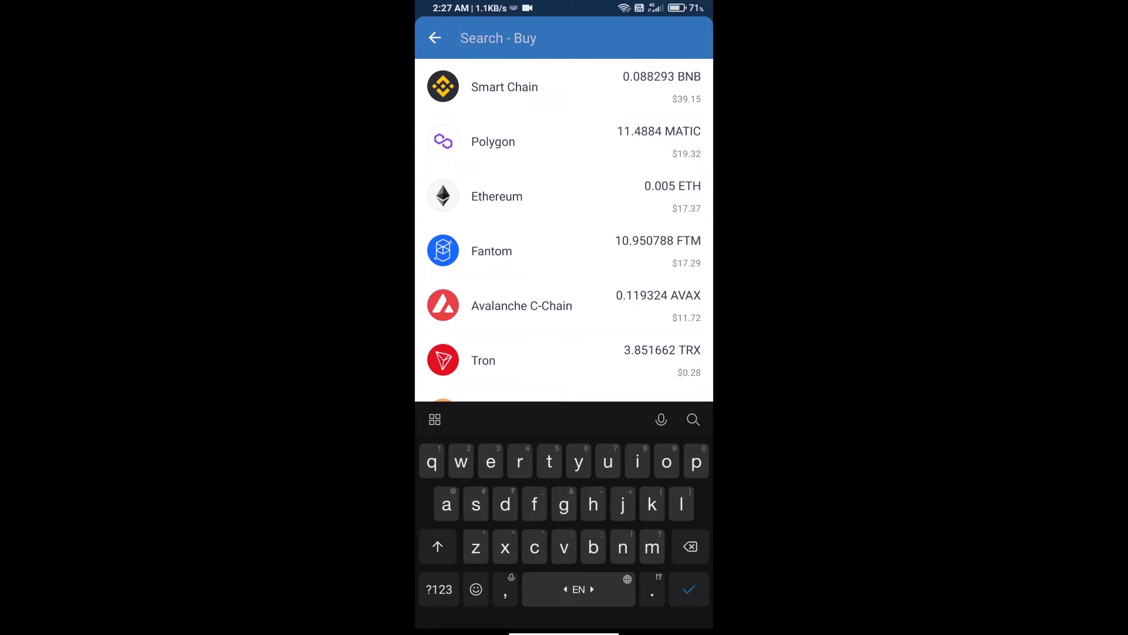
pyautogui.write('ftm')
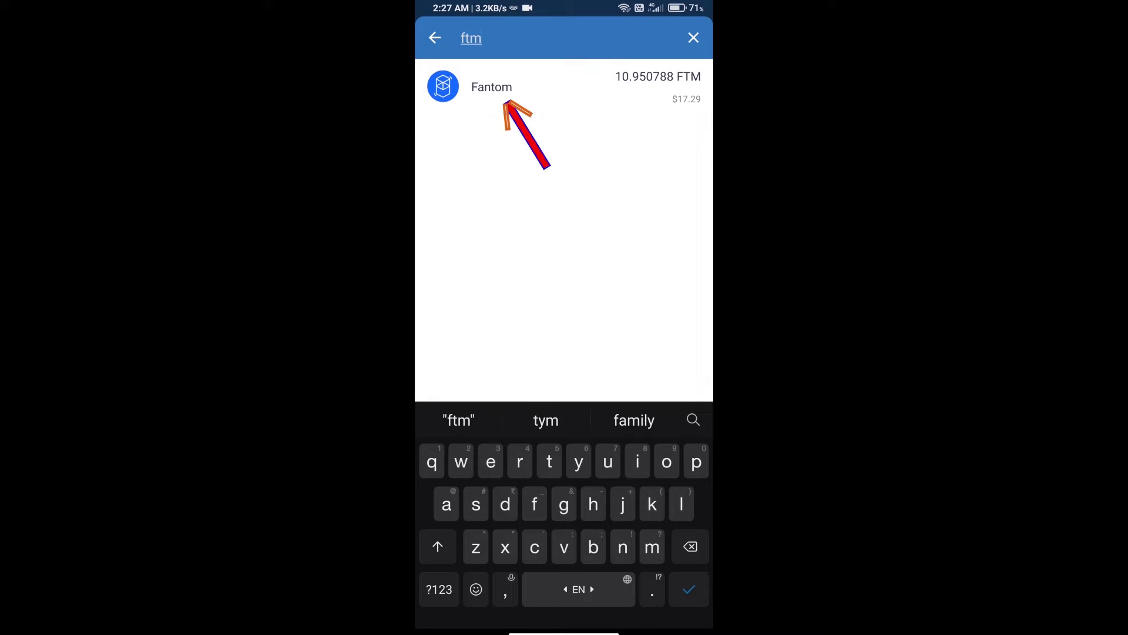
pyautogui.click(529, 87)
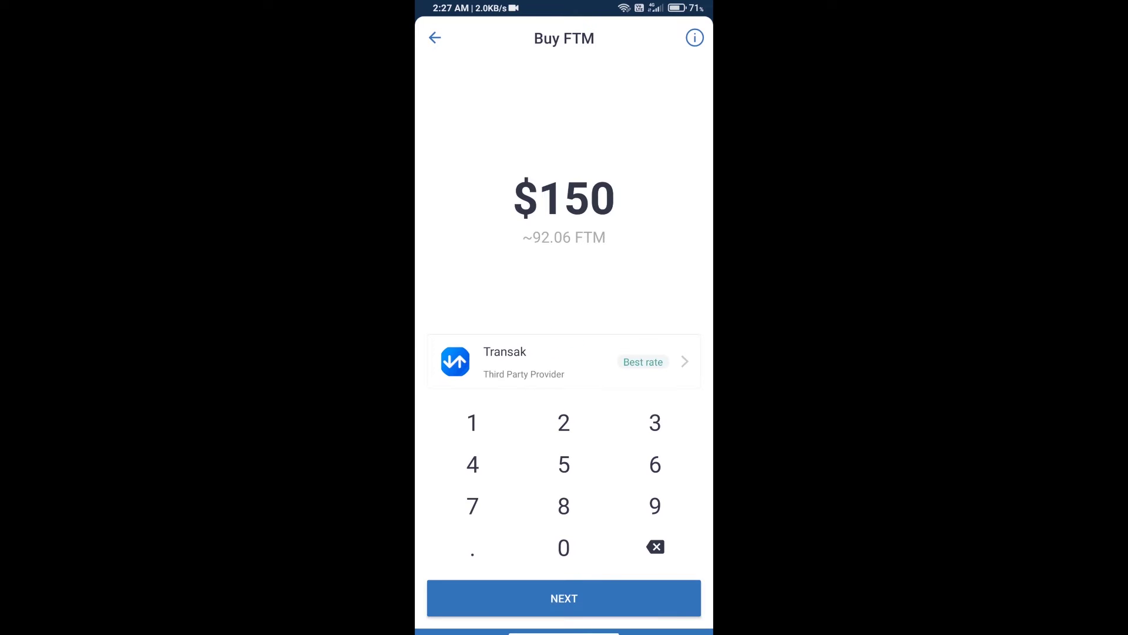
pyautogui.click(655, 547)
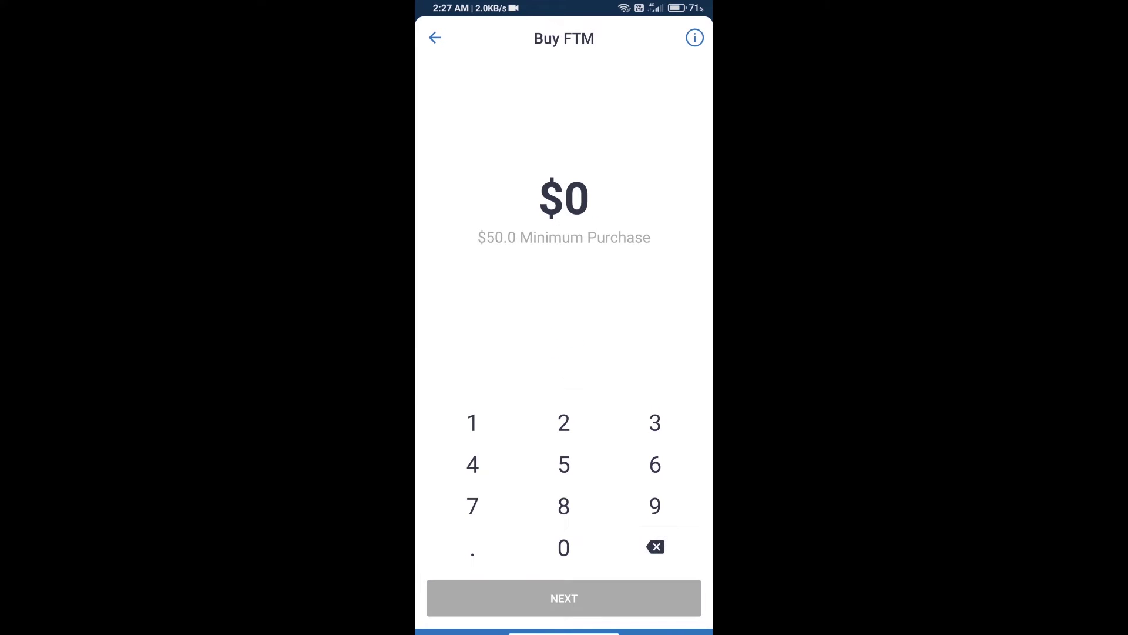
pyautogui.click(564, 464)
pyautogui.click(564, 548)
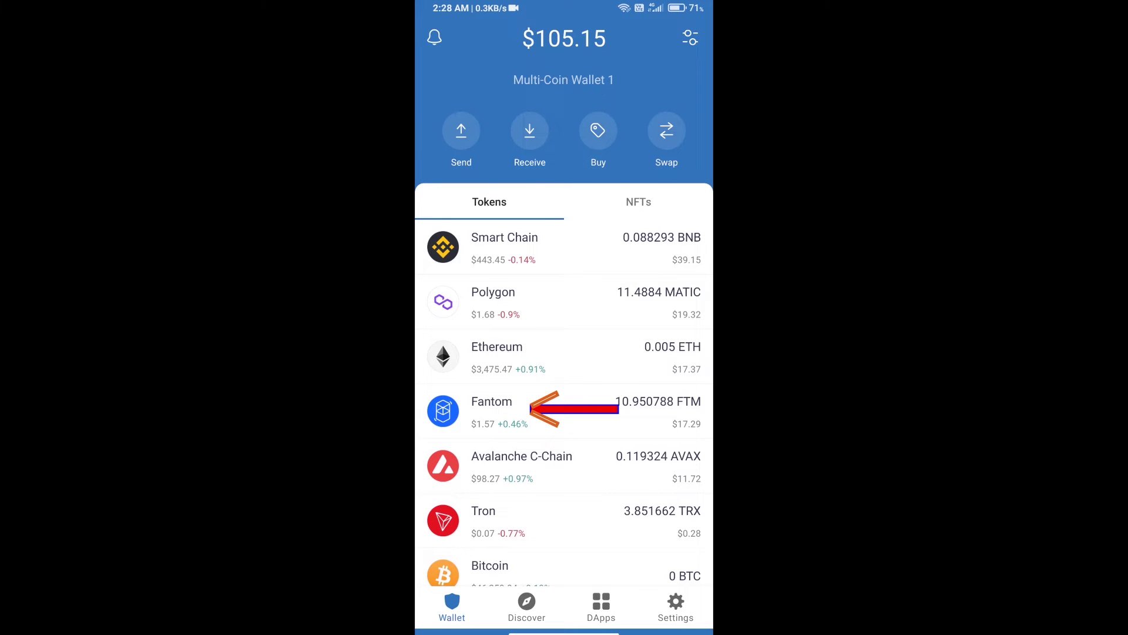
# Step: View the FTM receiving address from the Fantom token details, then return to the wallet home
pyautogui.click(490, 410)
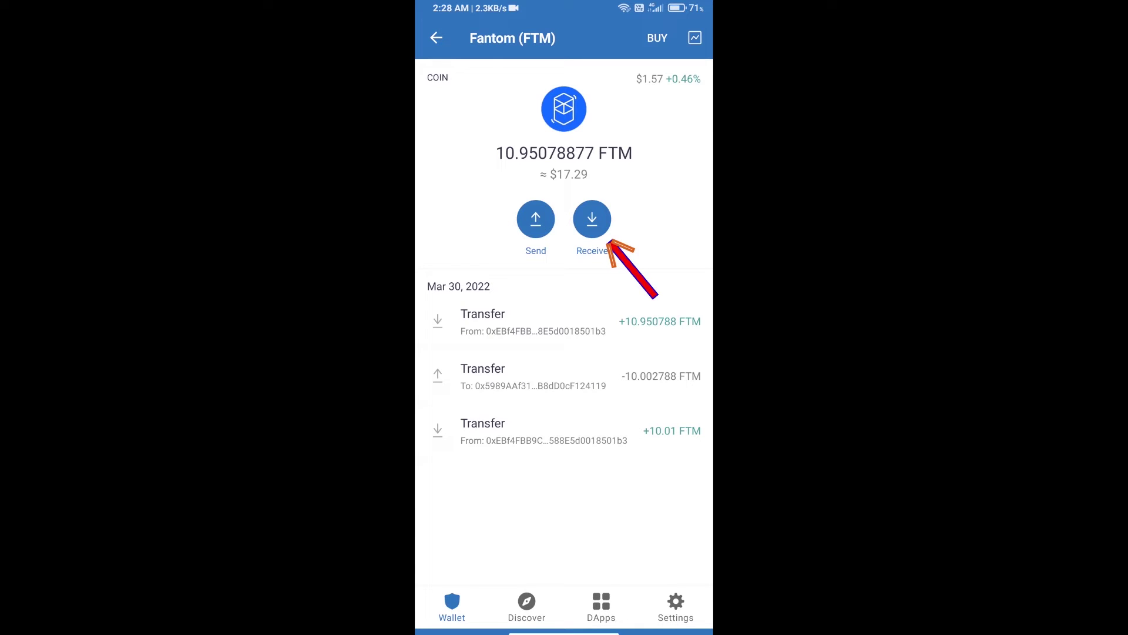
pyautogui.click(592, 219)
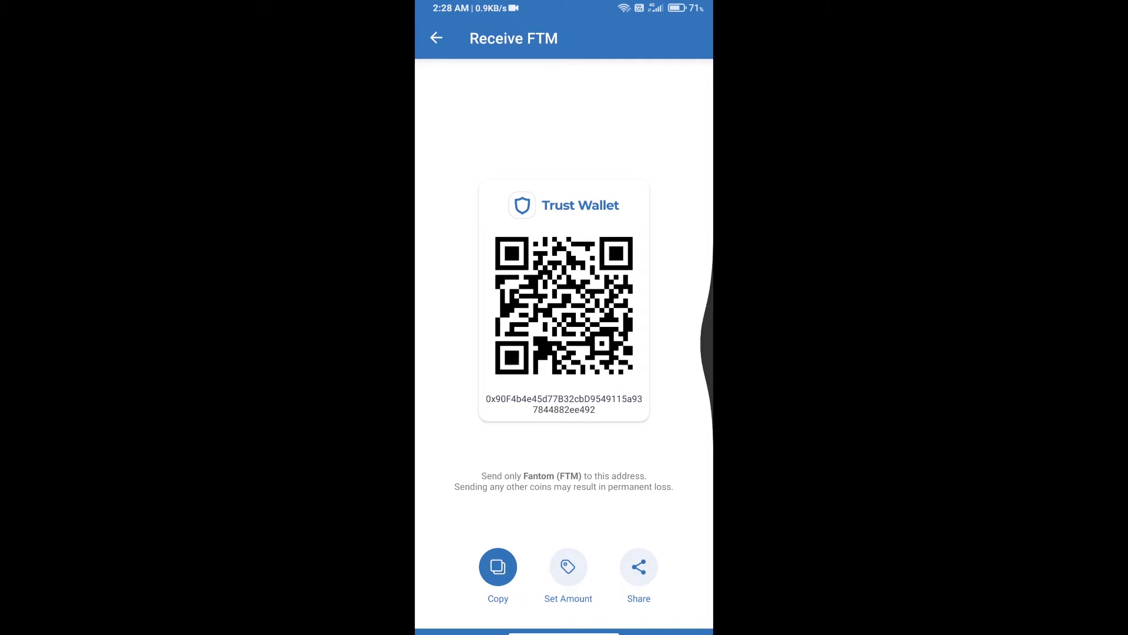
pyautogui.moveTo(709, 318); pyautogui.dragTo(653, 318)
pyautogui.moveTo(709, 353); pyautogui.dragTo(652, 353)
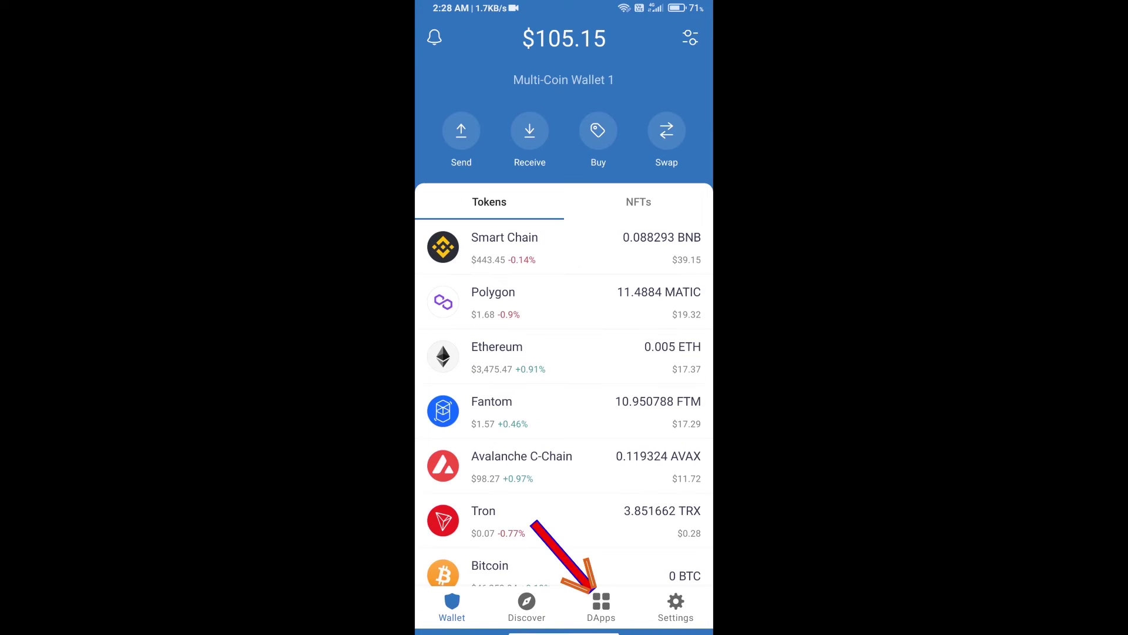
# Step: Send the DApp browser to spookyswap.finance, bringing up the network selection list
pyautogui.click(601, 607)
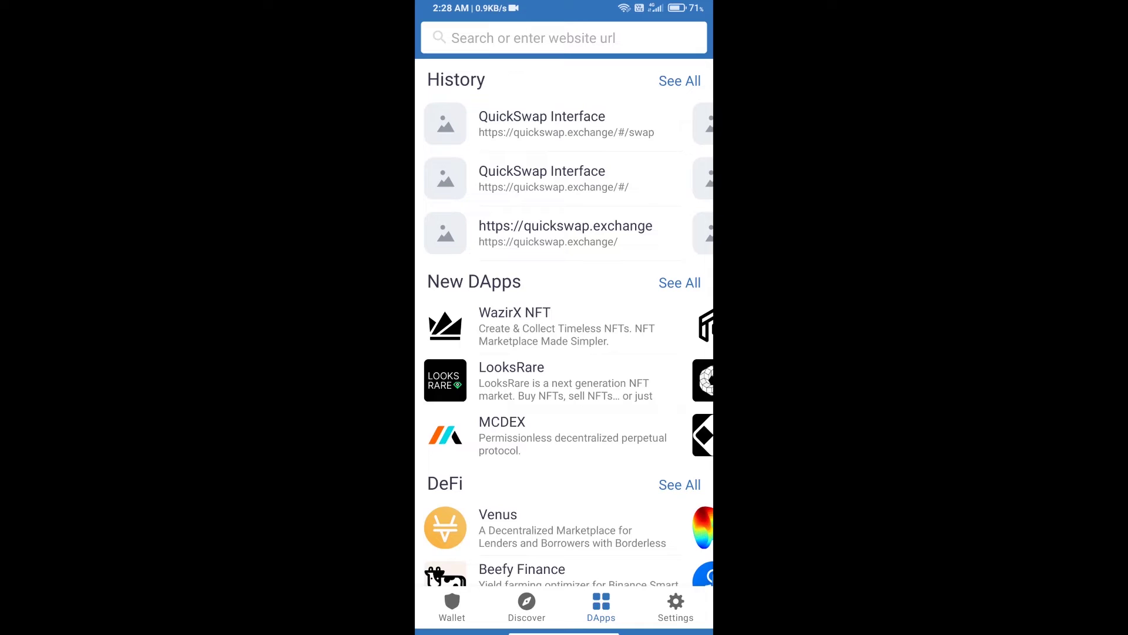
pyautogui.click(564, 37)
pyautogui.write('s')
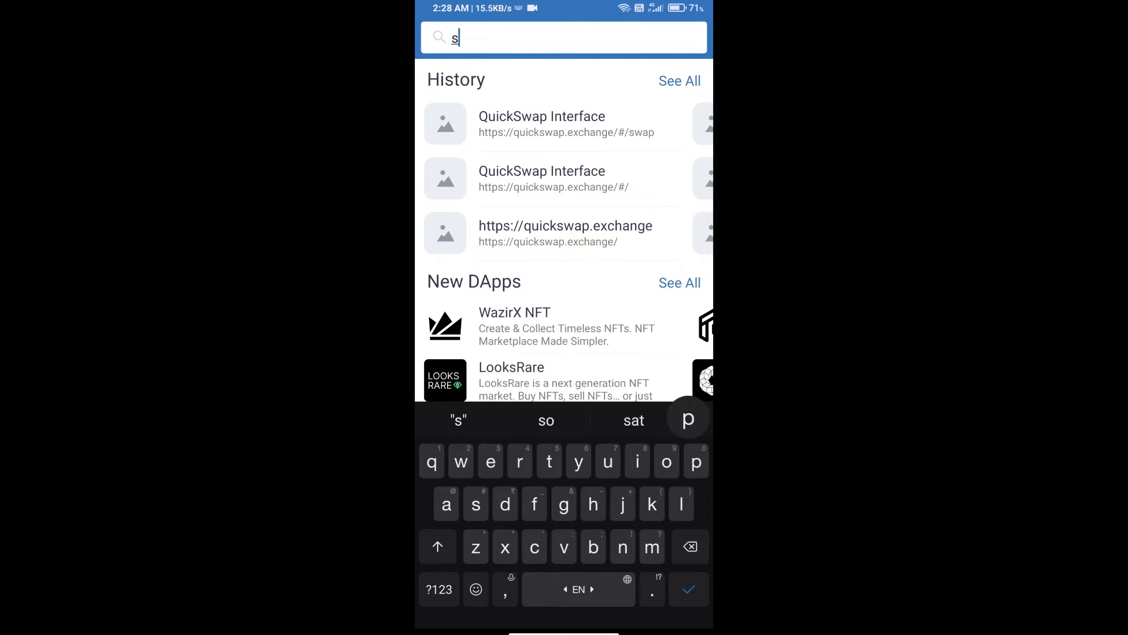
pyautogui.write('pooo')
pyautogui.press('BackSpace')
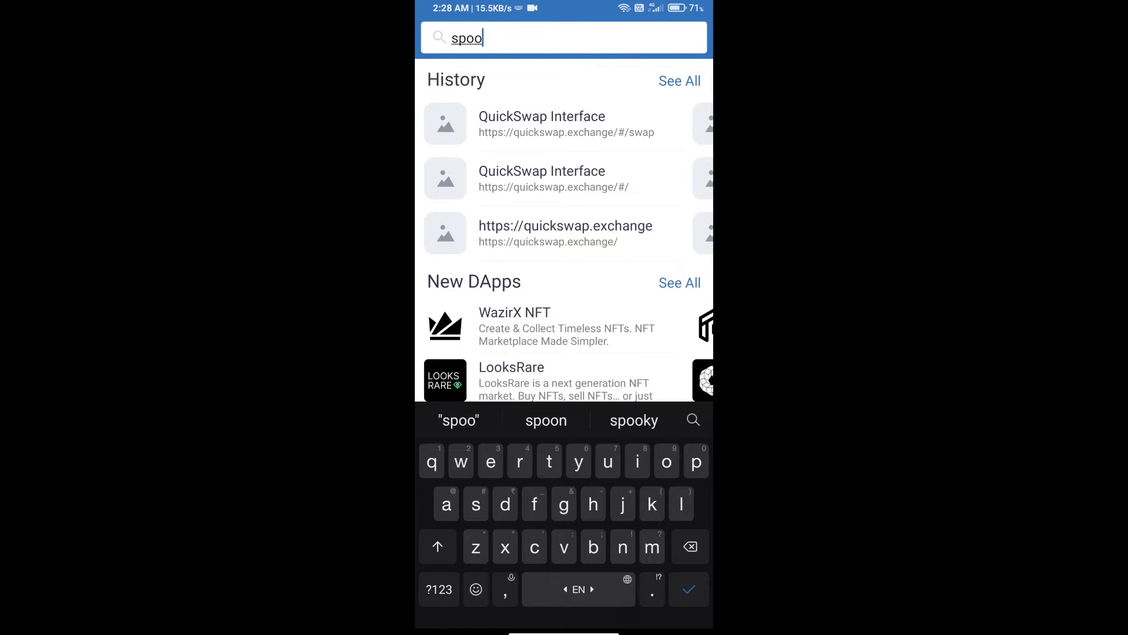
pyautogui.write('ky')
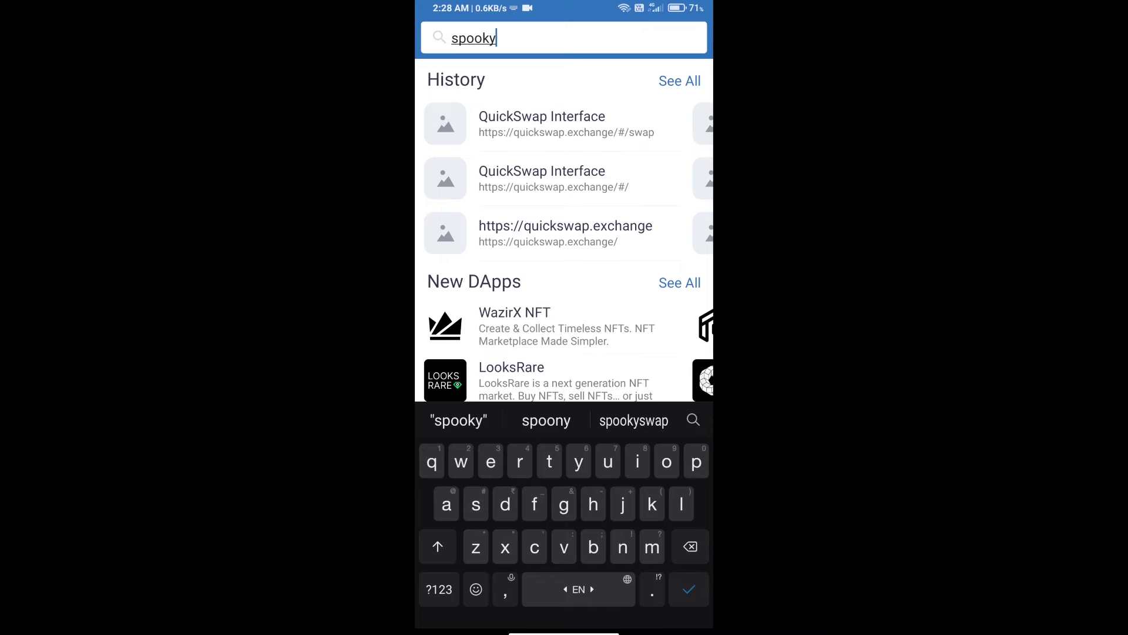
pyautogui.write('swa')
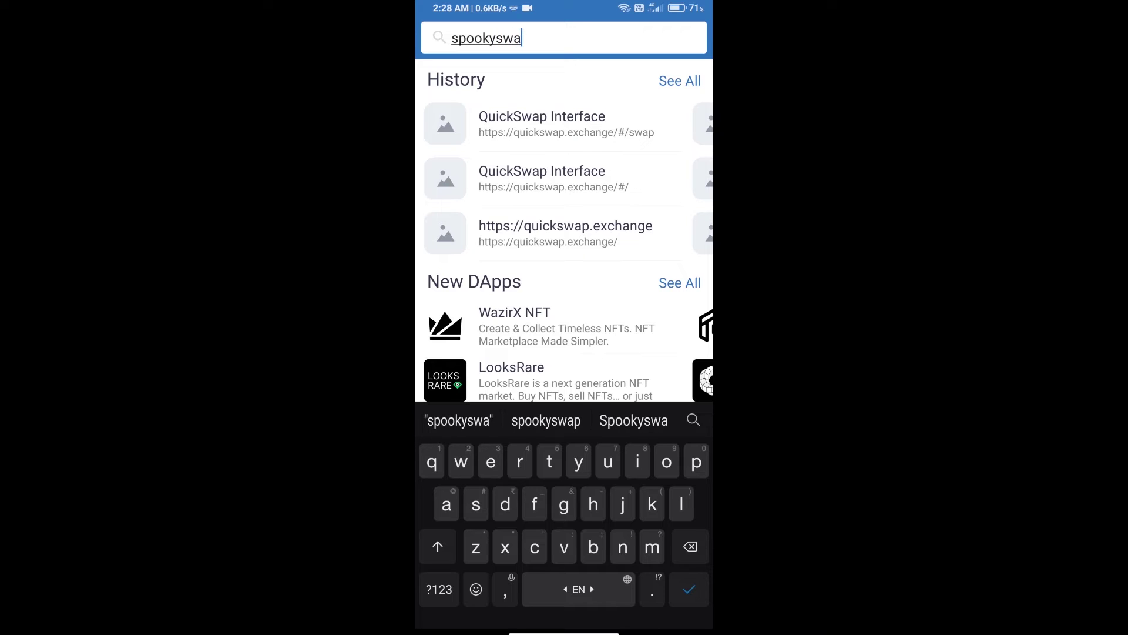
pyautogui.write('p')
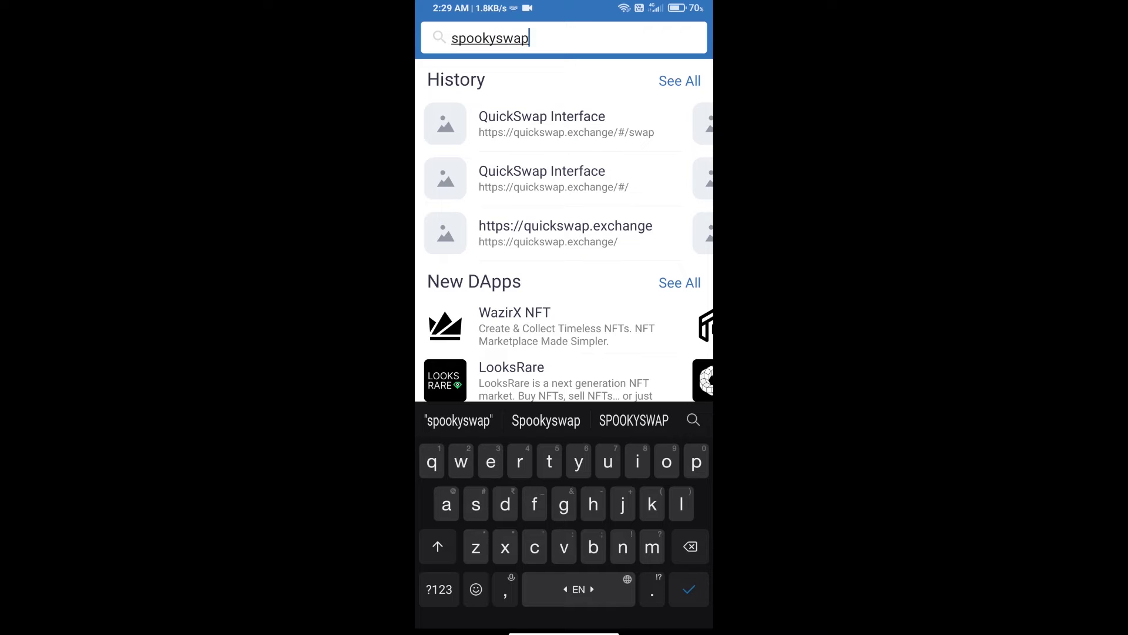
pyautogui.write('.financ')
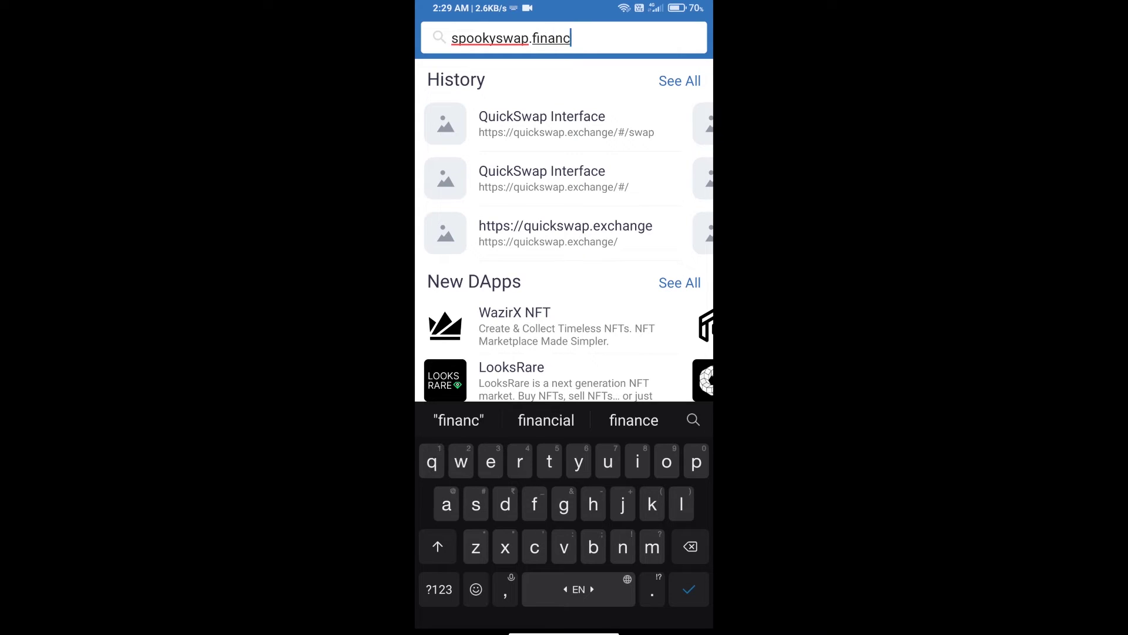
pyautogui.write('e')
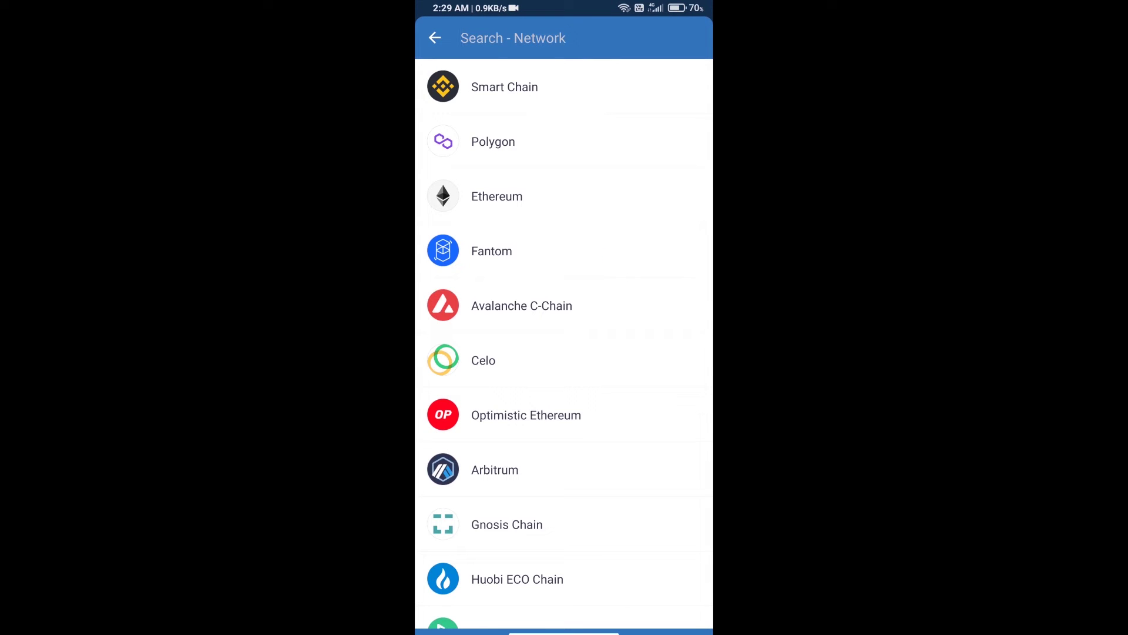
# Step: Connect the wallet to SpookySwap on the Fantom network and go to the Swap form
pyautogui.click(492, 250)
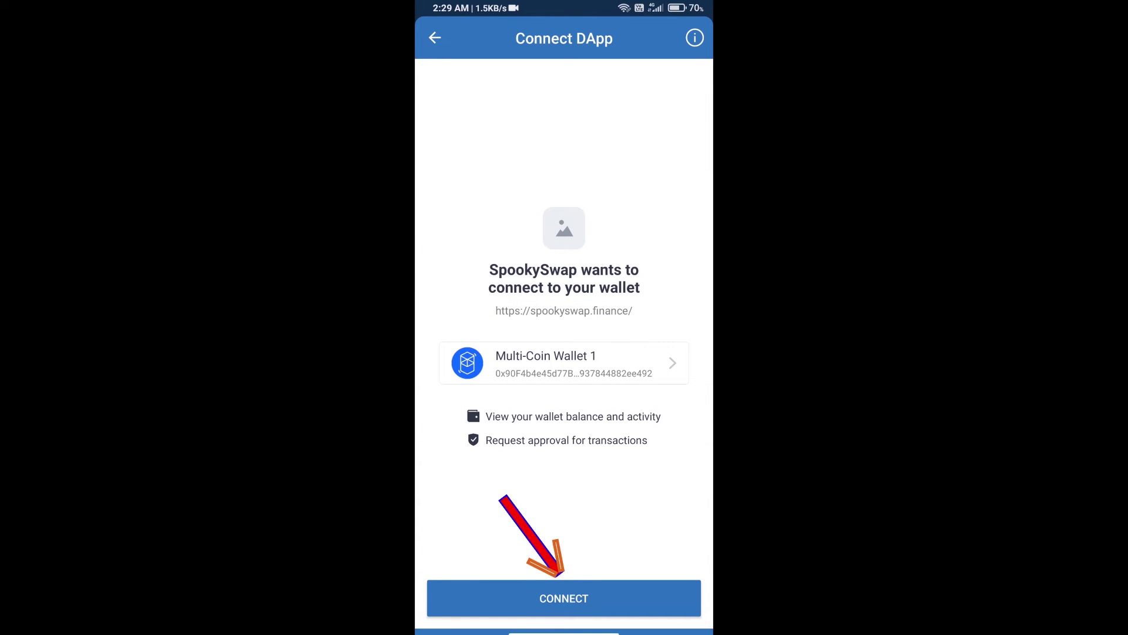
pyautogui.click(564, 598)
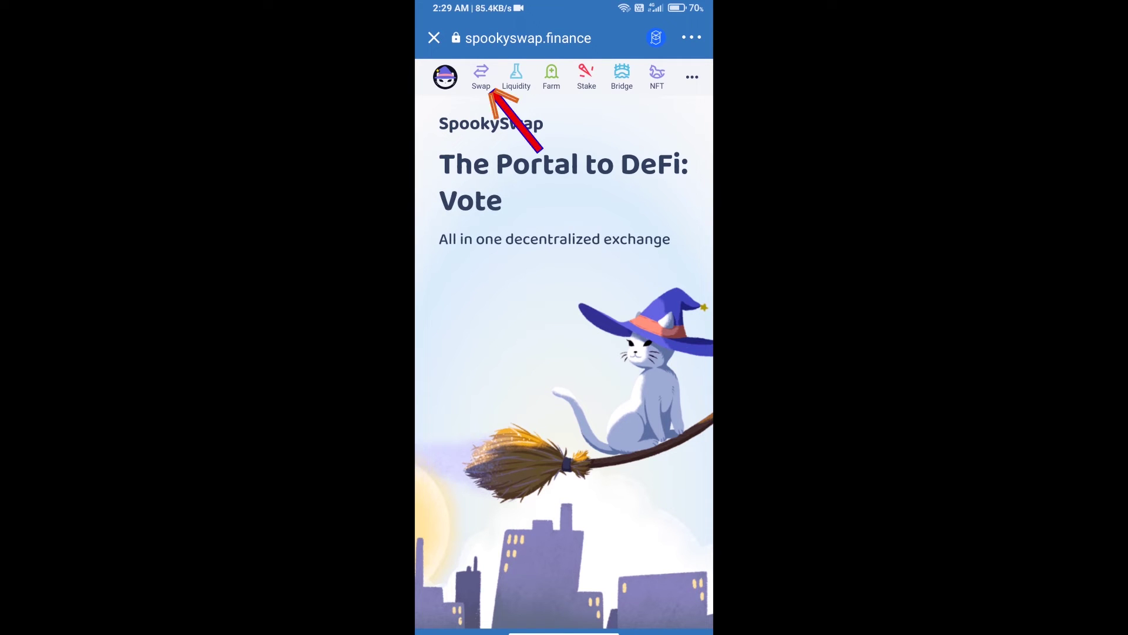
pyautogui.click(480, 78)
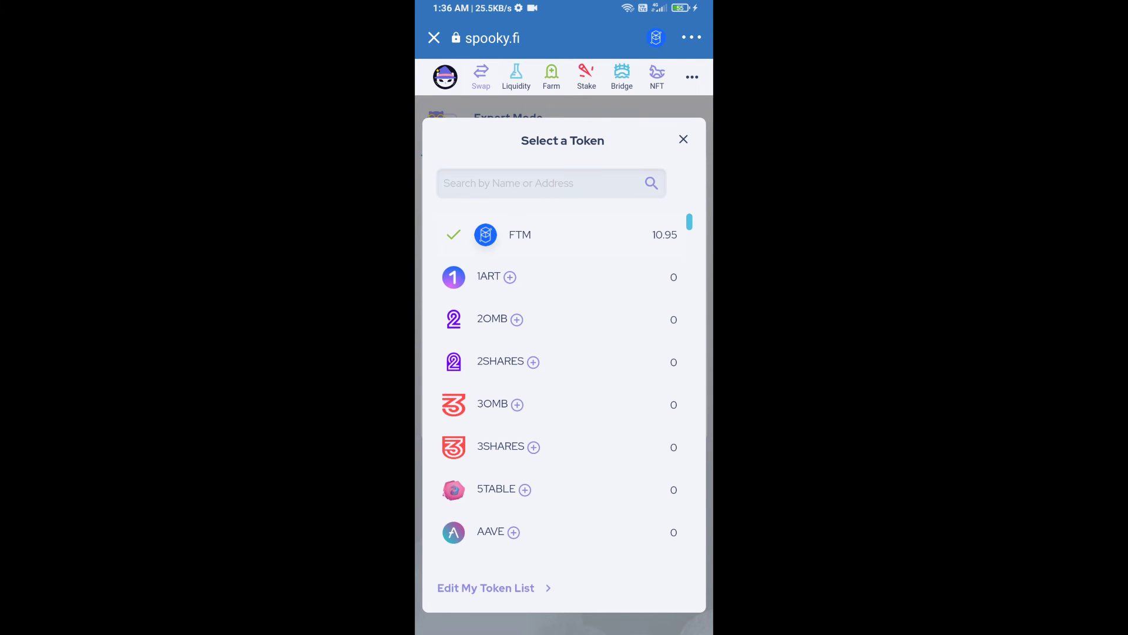
# Step: Copy OBOL's contract address from CoinGecko in Chrome and return to SpookySwap's token picker
pyautogui.moveTo(565, 630); pyautogui.dragTo(564, 353)
pyautogui.click(631, 389)
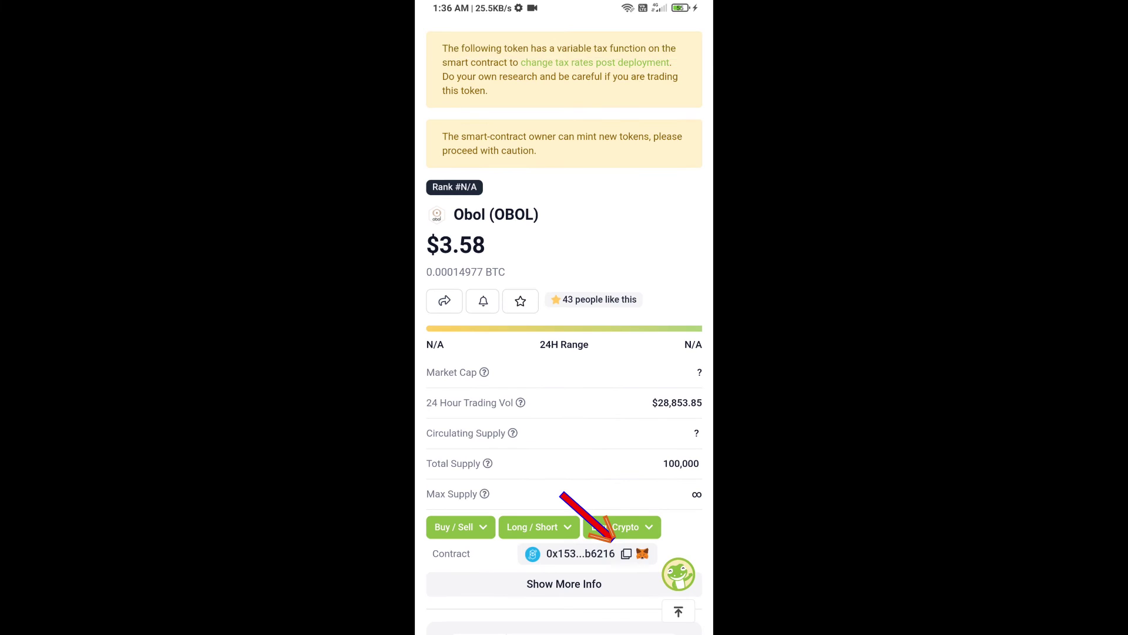
pyautogui.click(627, 553)
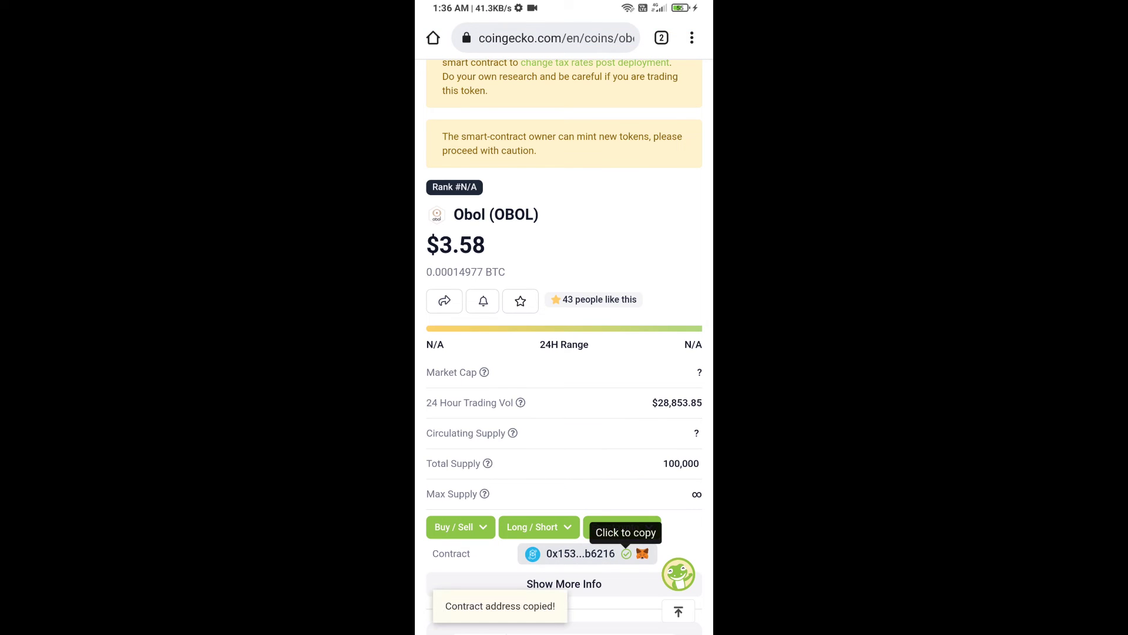
pyautogui.moveTo(565, 630); pyautogui.dragTo(564, 353)
pyautogui.click(633, 379)
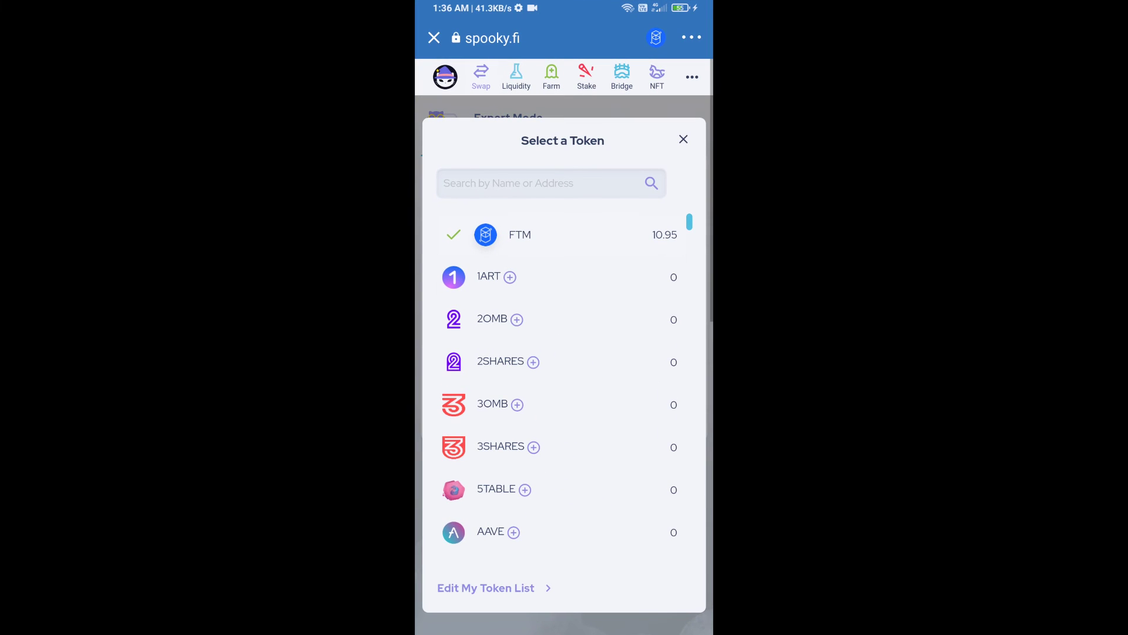
# Step: Import OBOL as a custom token by its pasted contract address and set it as the token to receive for FTM
pyautogui.click(529, 182)
pyautogui.click(453, 151)
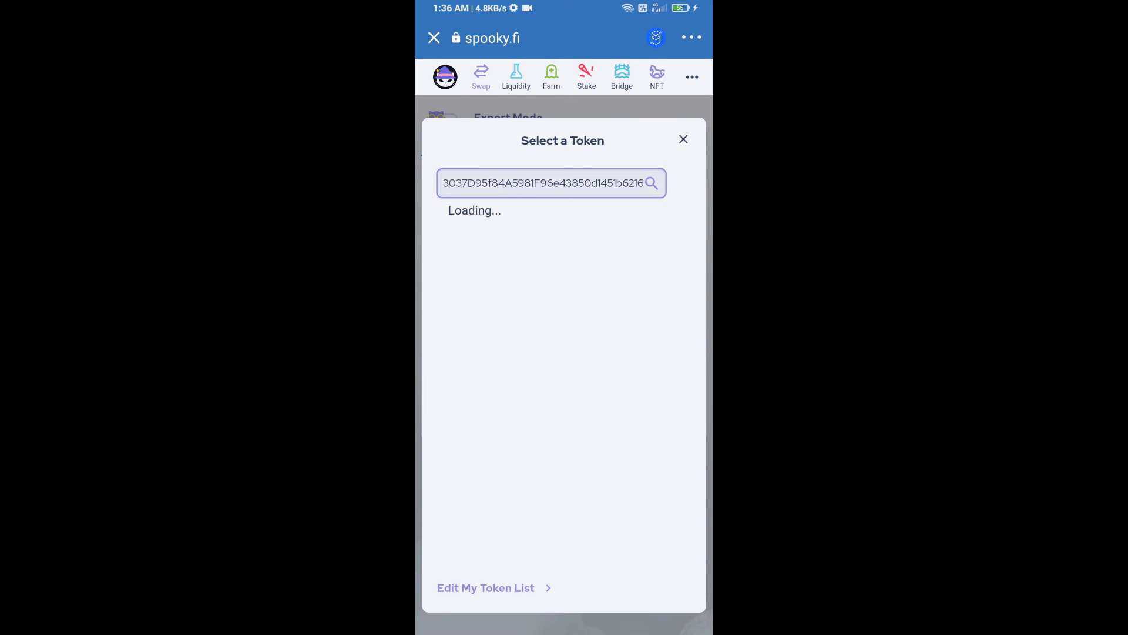
pyautogui.click(649, 235)
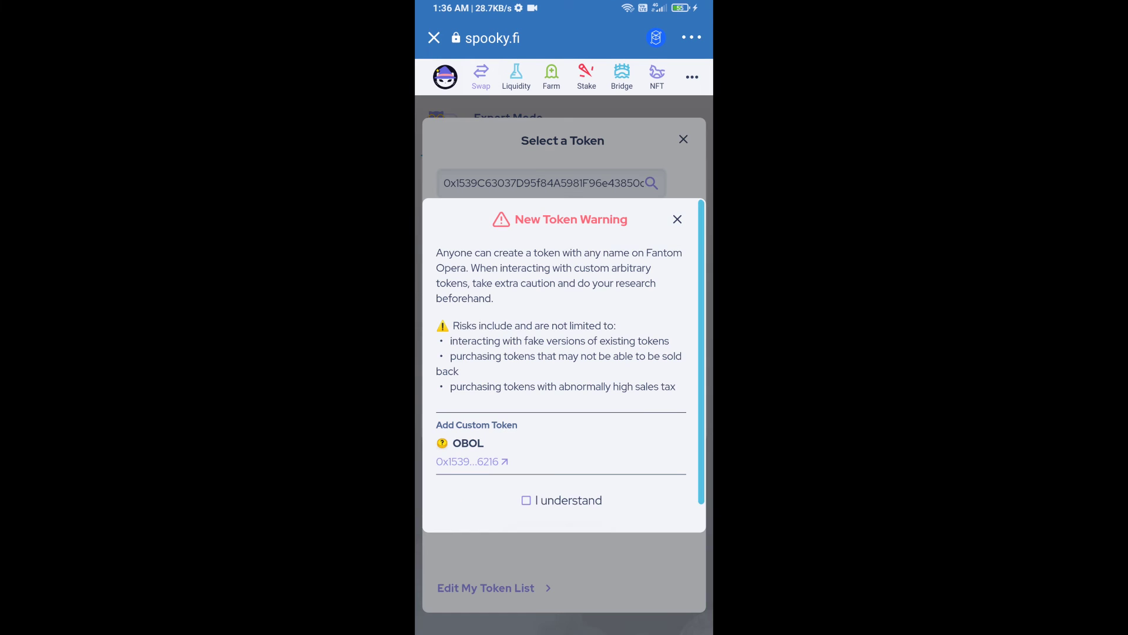
pyautogui.click(527, 500)
pyautogui.scroll(-1, 565, 366)
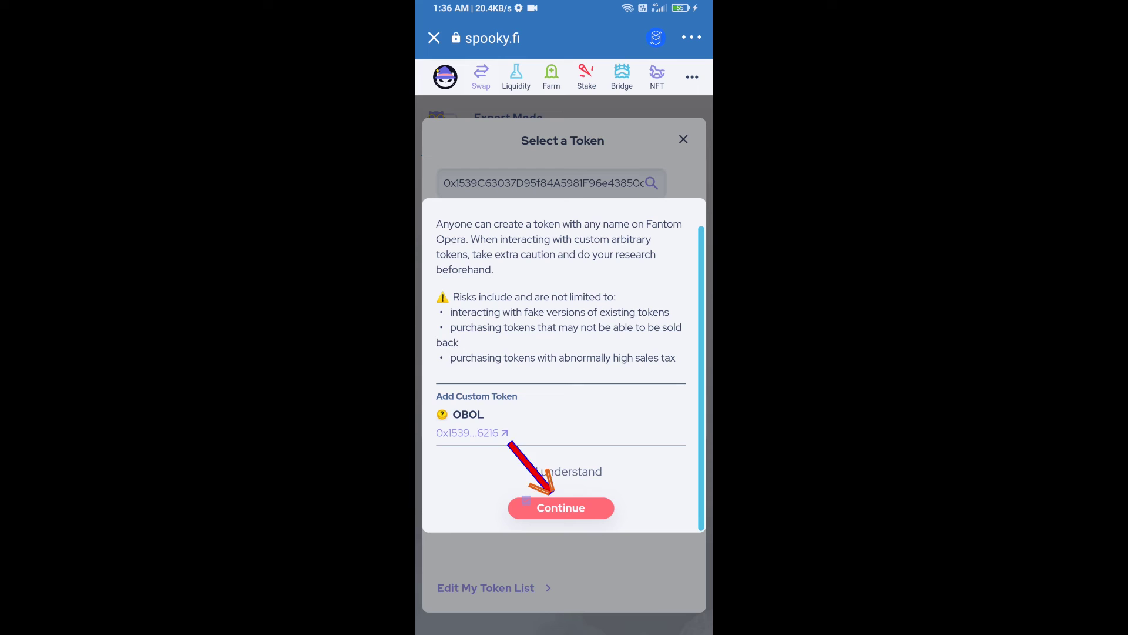
pyautogui.click(561, 508)
pyautogui.click(483, 232)
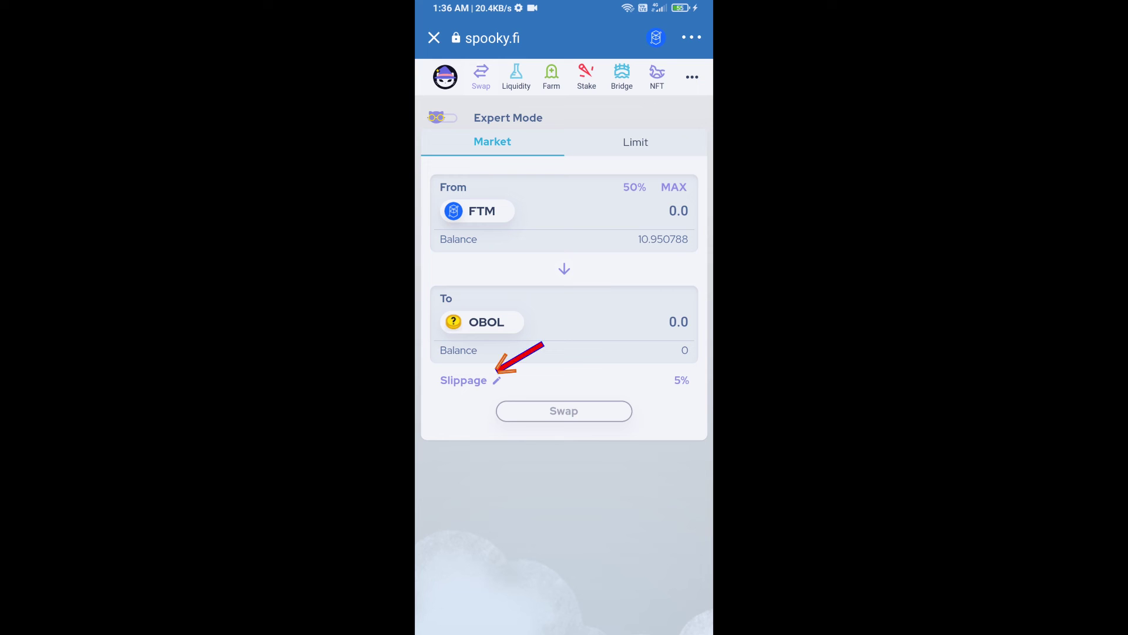
pyautogui.click(496, 379)
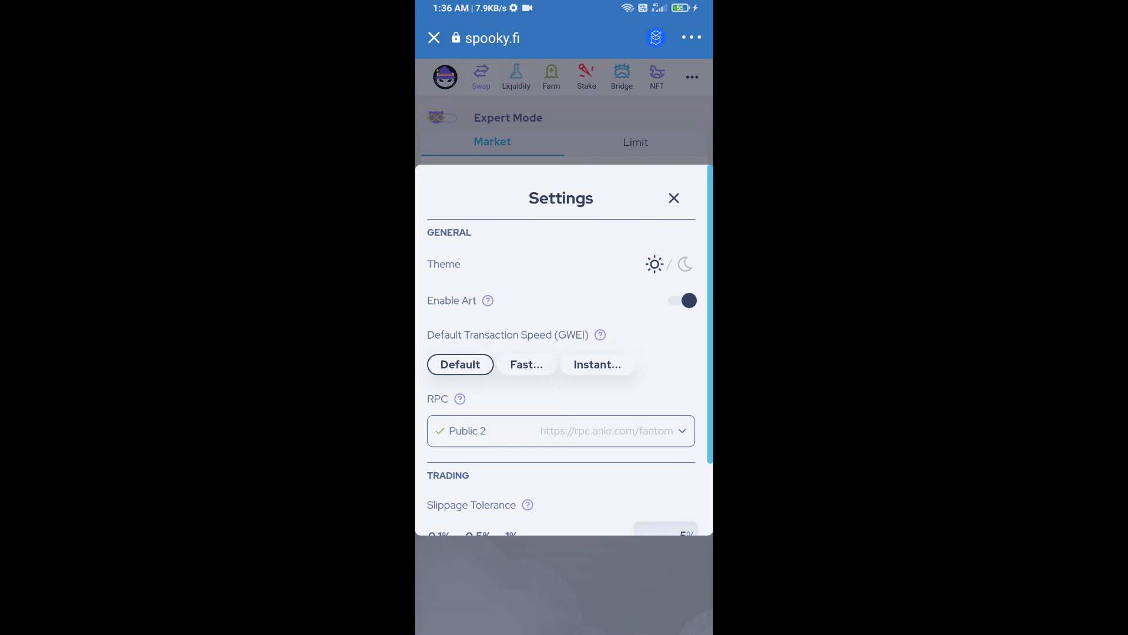
pyautogui.scroll(-2, 561, 353)
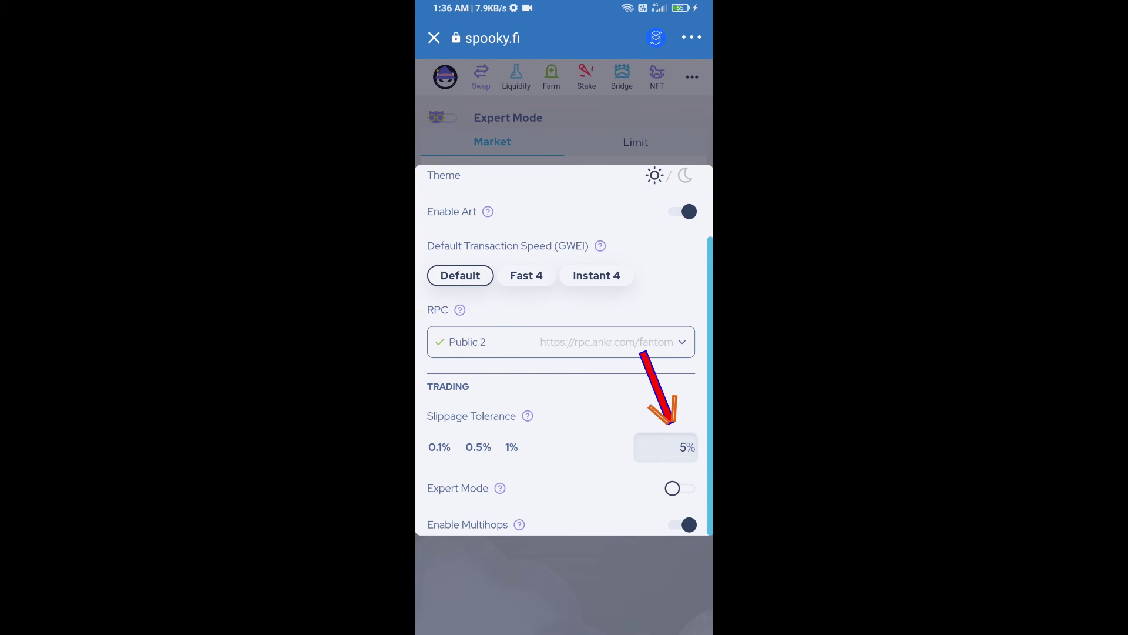
pyautogui.click(666, 447)
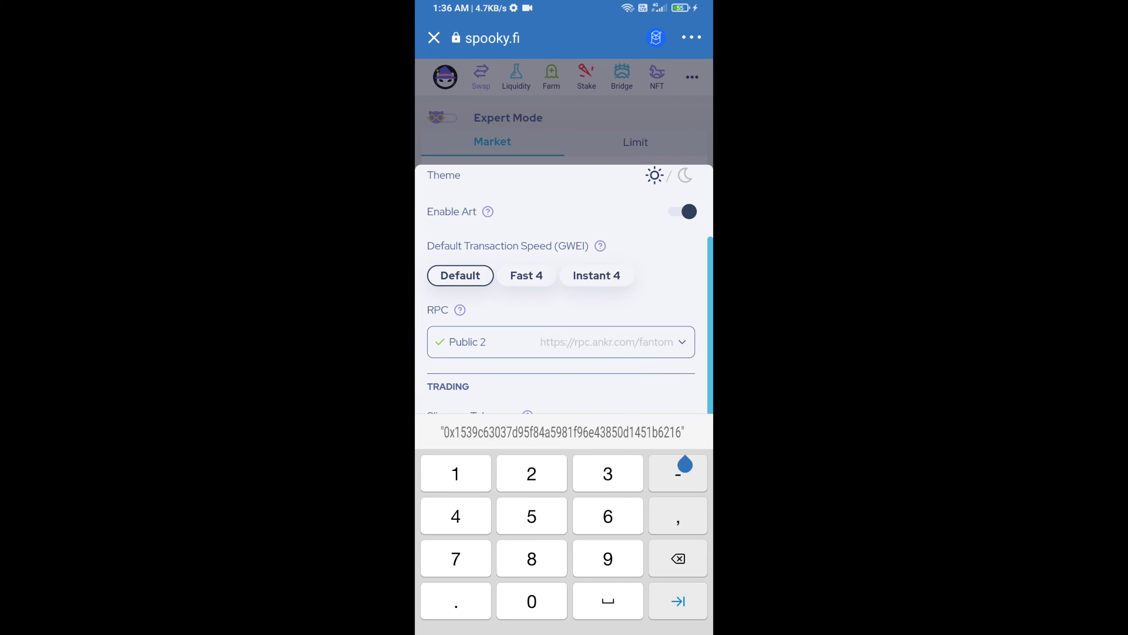
pyautogui.press('BackSpace')
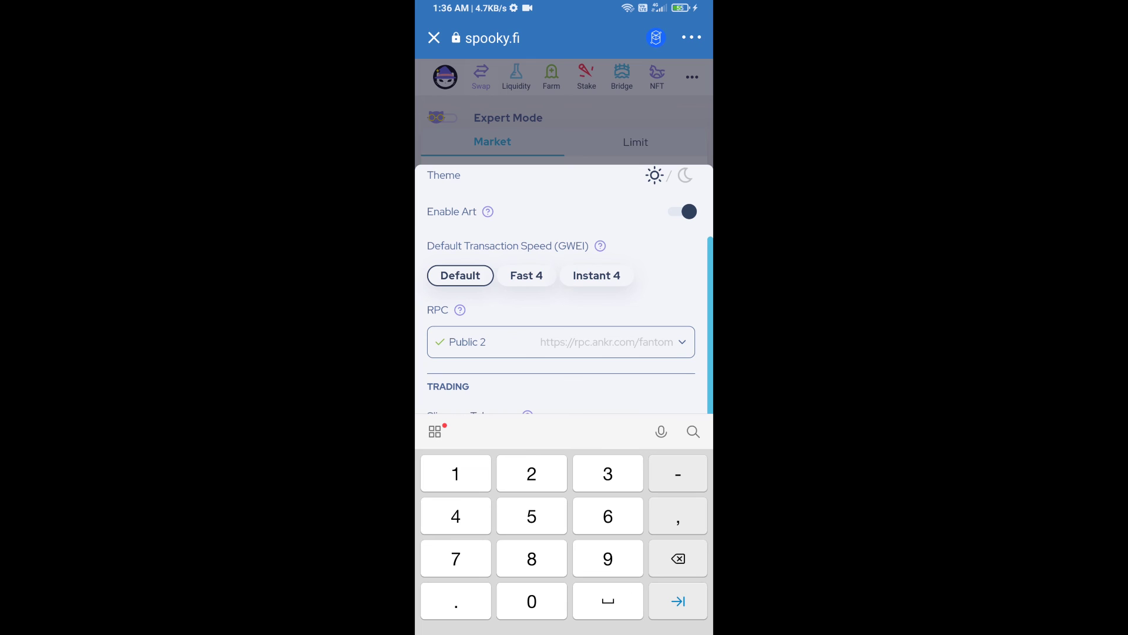
pyautogui.press('Escape')
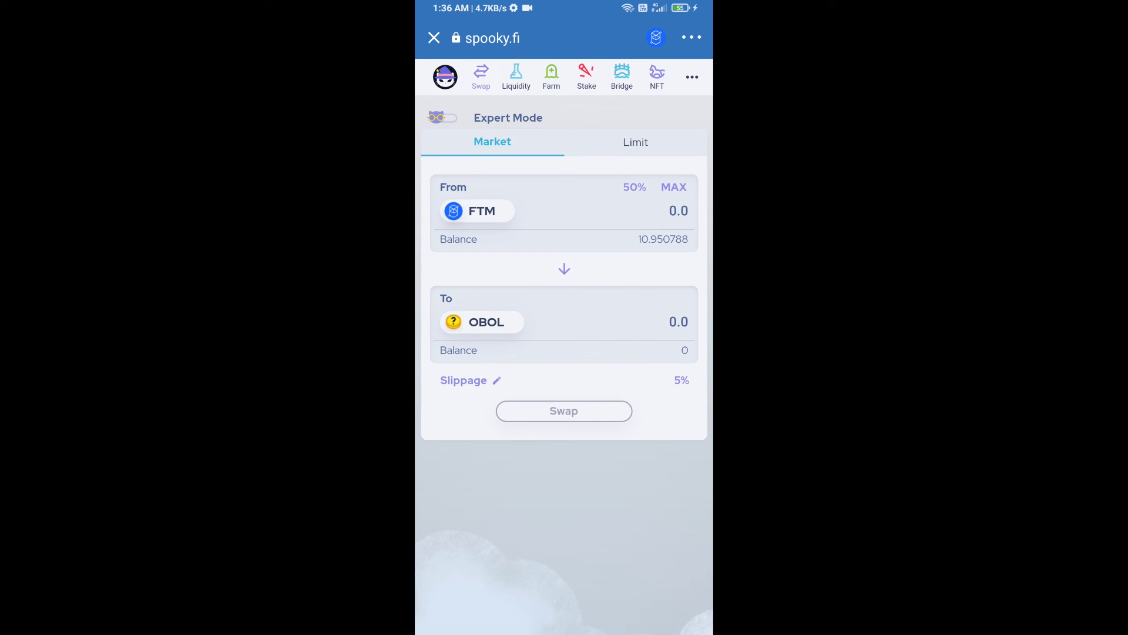
# Step: Request 0.005 OBOL for 0.0518646 FTM and submit the swap for wallet confirmation
pyautogui.click(678, 322)
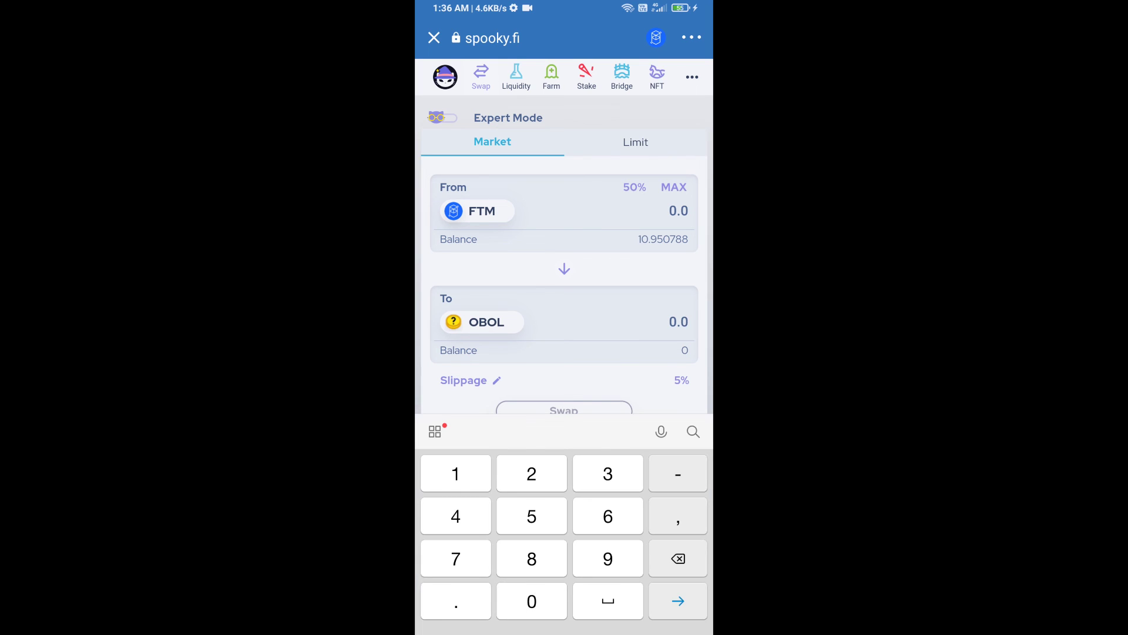
pyautogui.write('0.005')
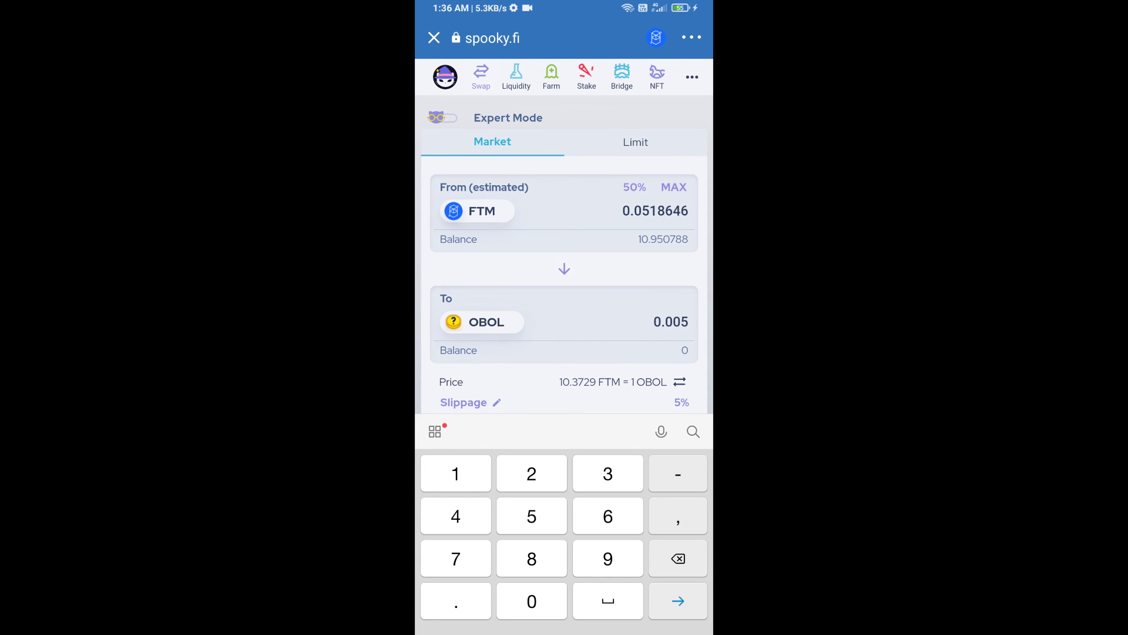
pyautogui.moveTo(713, 318); pyautogui.dragTo(688, 318)
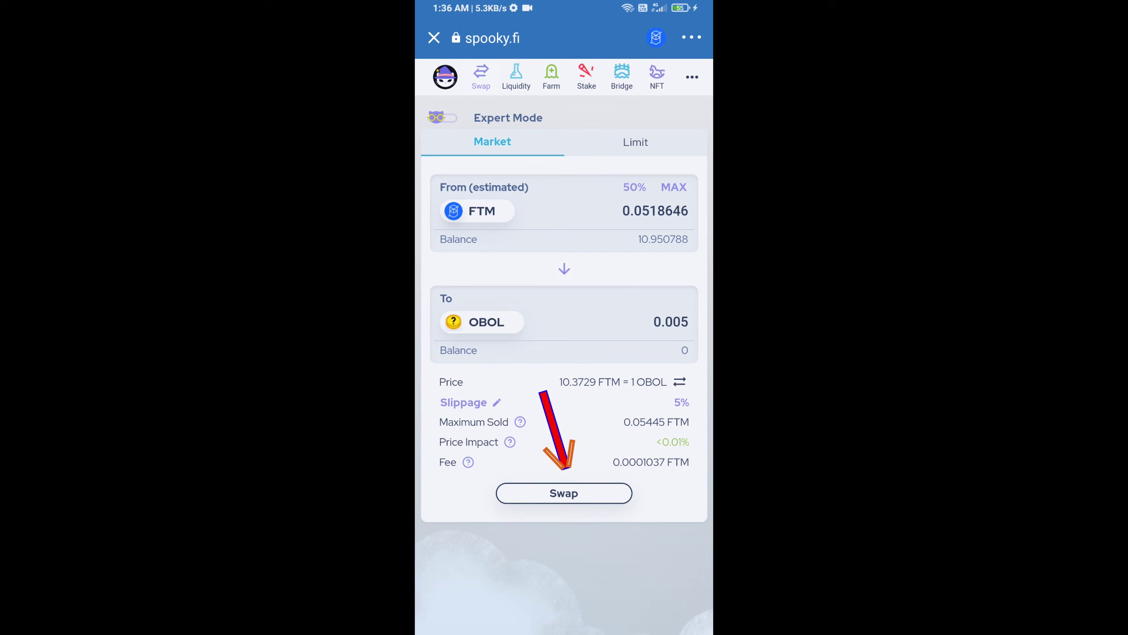
pyautogui.click(565, 493)
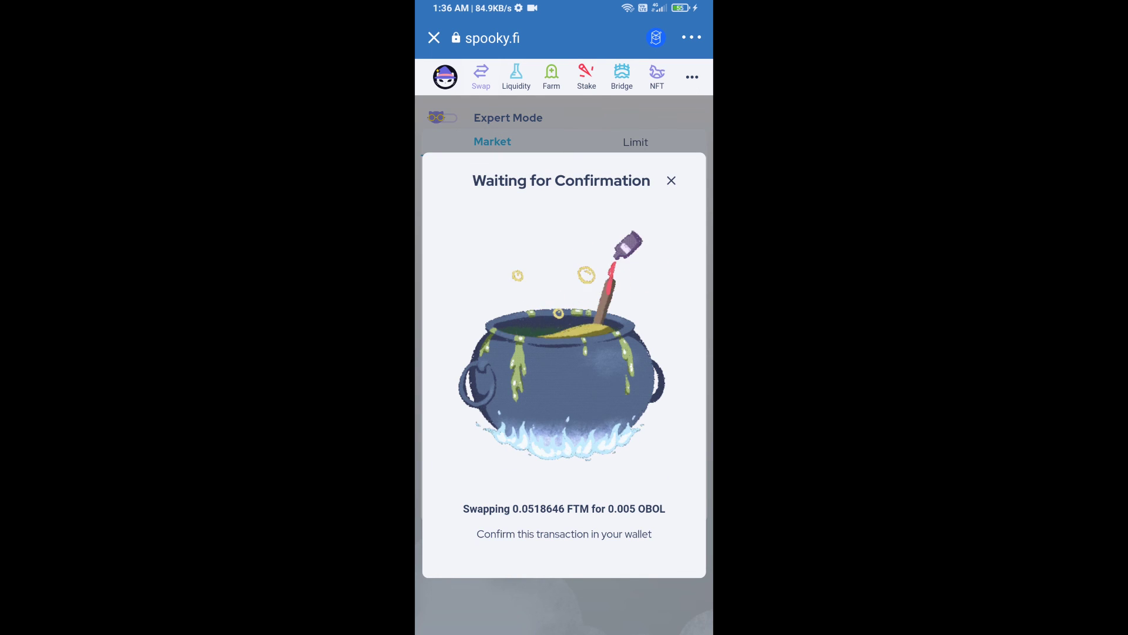